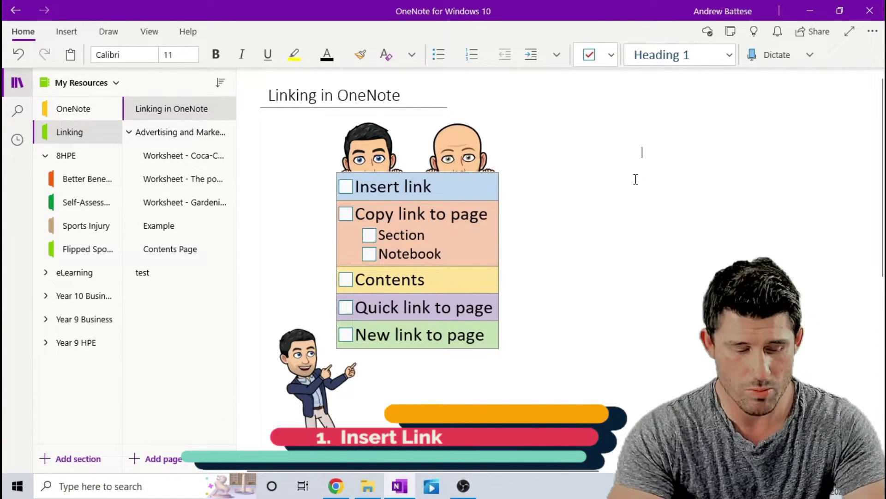
text(ww)
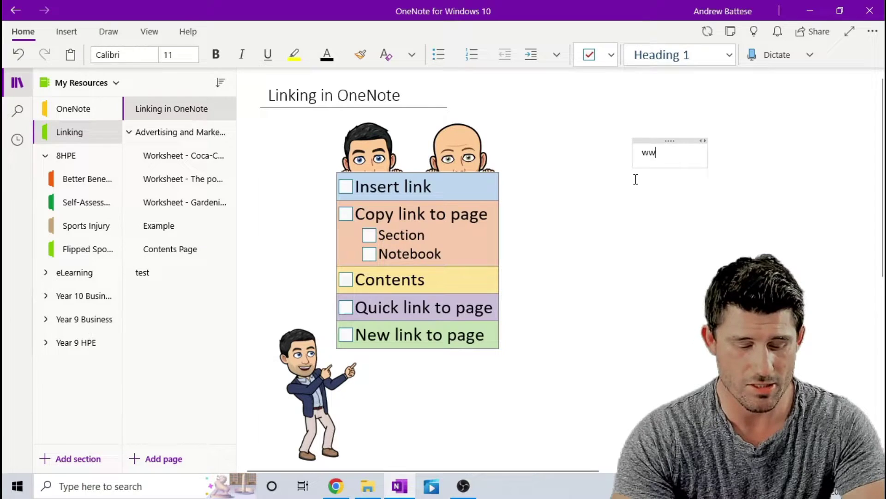
text(w.g)
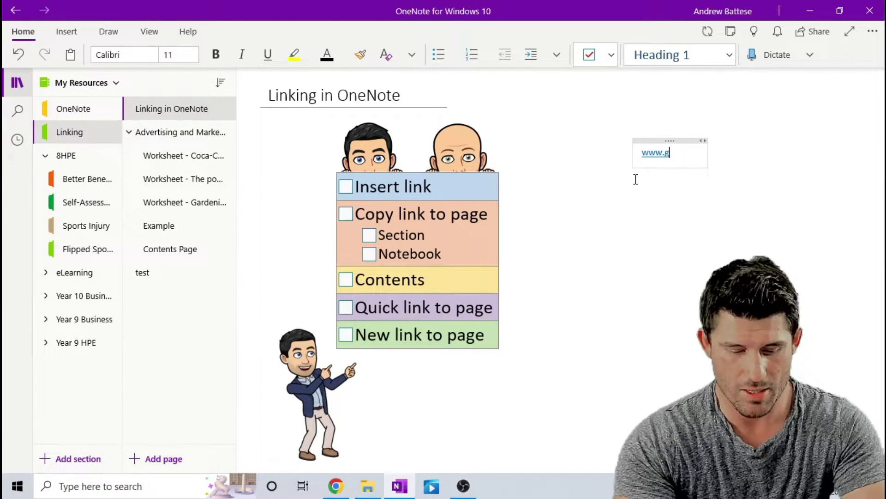
text(oogle.com)
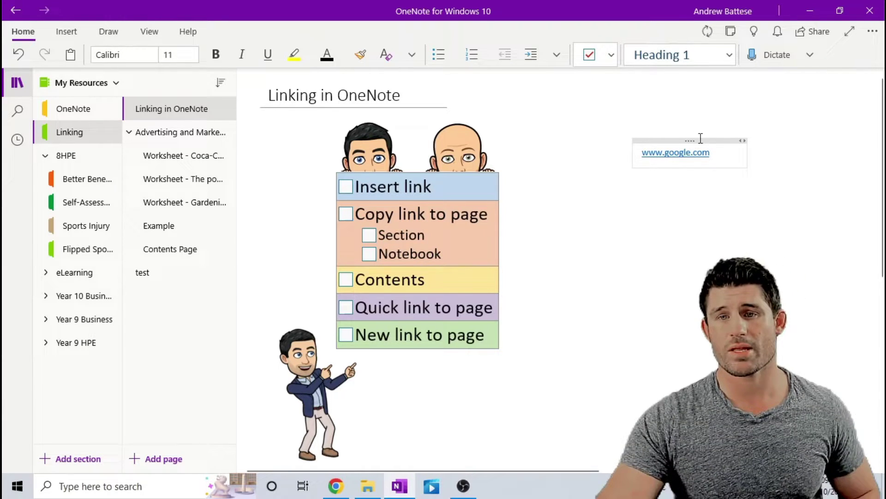
Follow the google link into Chrome, copy the Everything OneNote YouTube channel's URL, and return to OneNote.
click(685, 153)
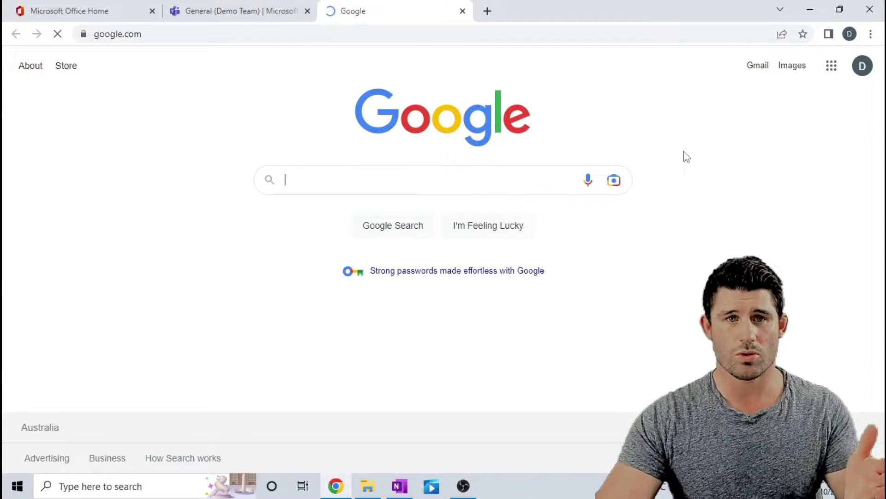
click(488, 10)
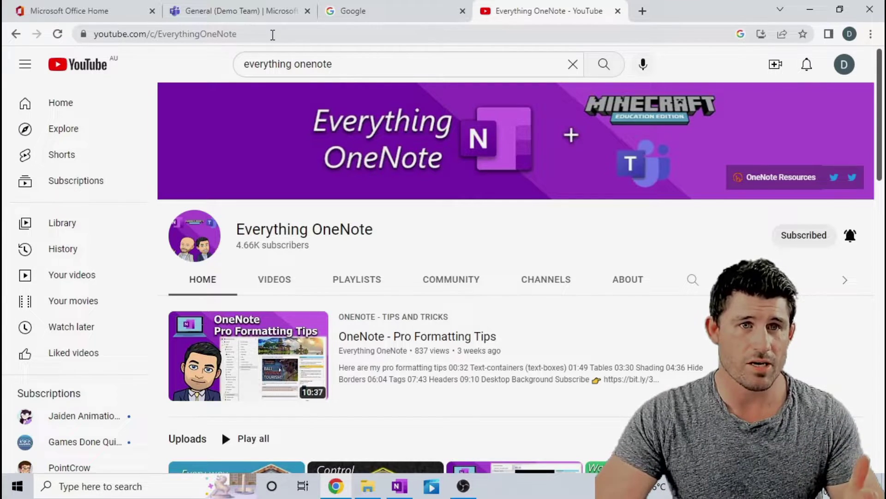
click(268, 34)
key(ctrl+c)
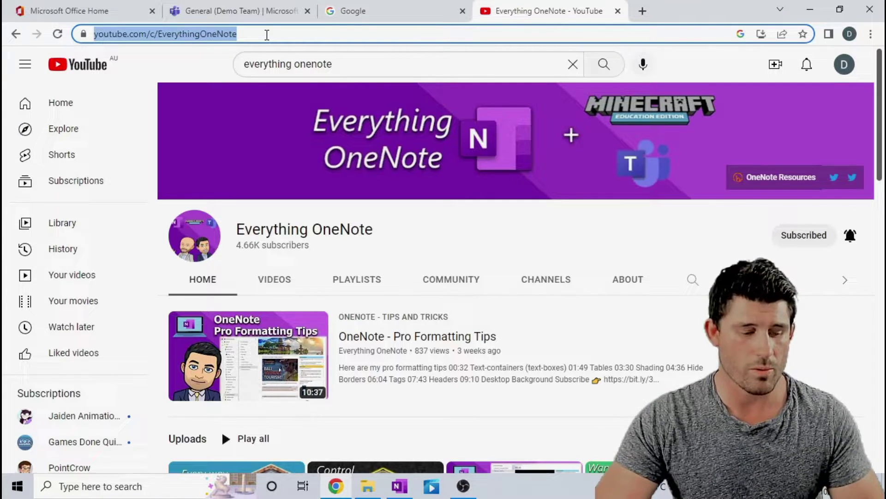
right_click(210, 42)
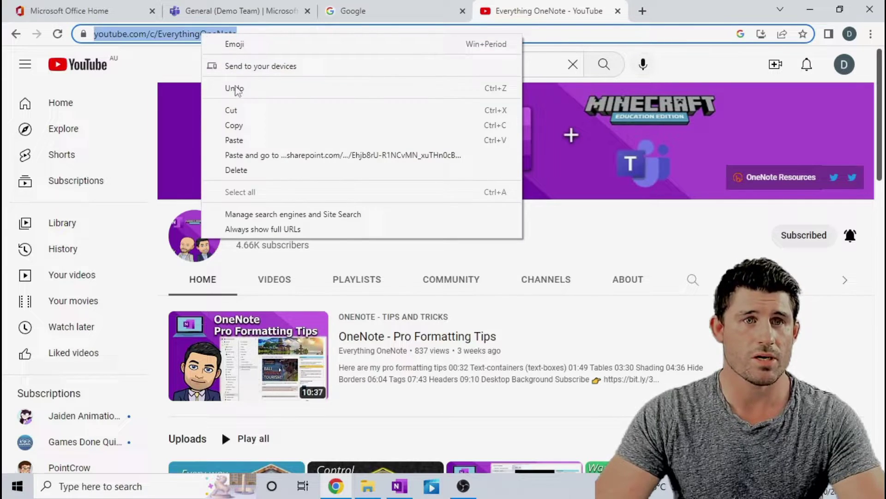
click(240, 124)
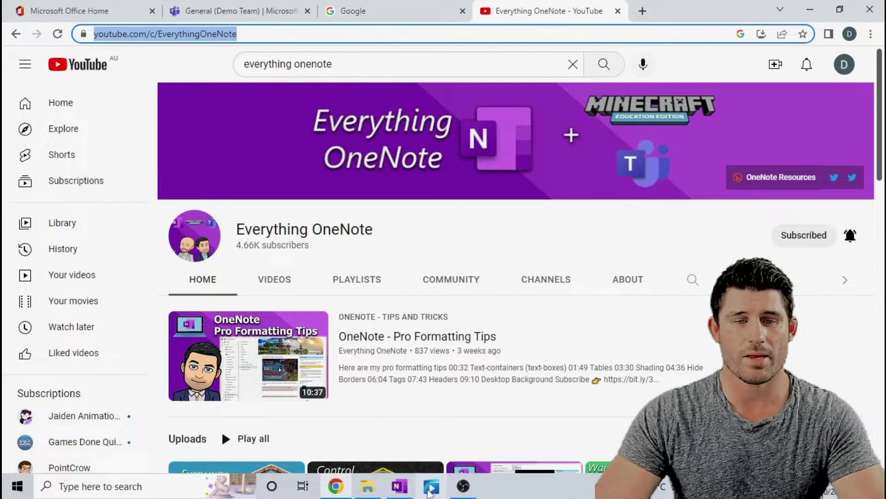
click(400, 485)
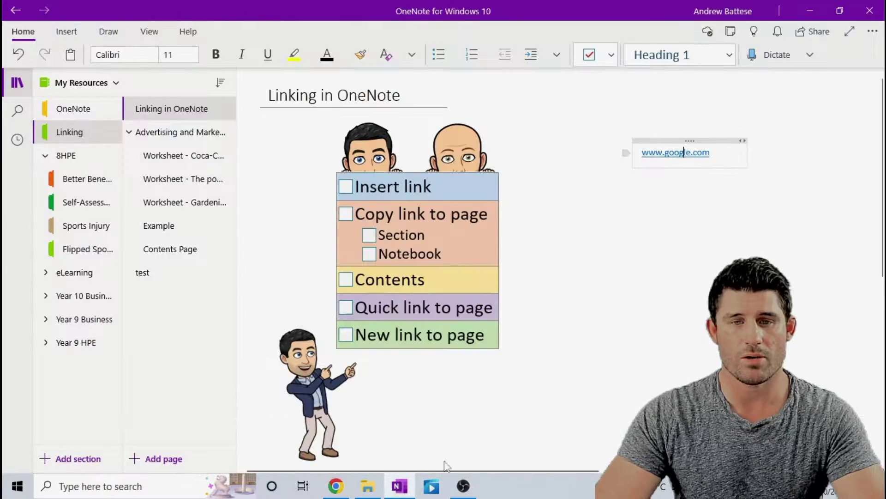
Paste the channel URL, relabel the link 'Everything OneNote', then undo to remove both web links.
right_click(635, 192)
click(673, 247)
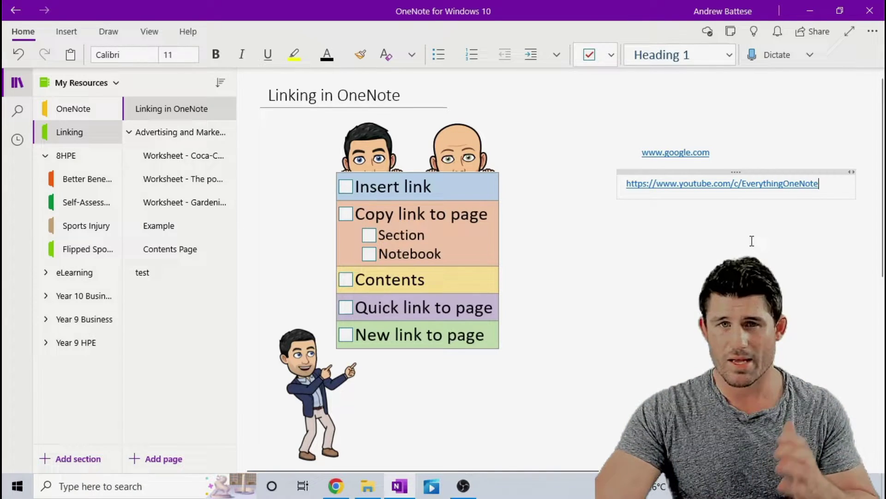
right_click(691, 191)
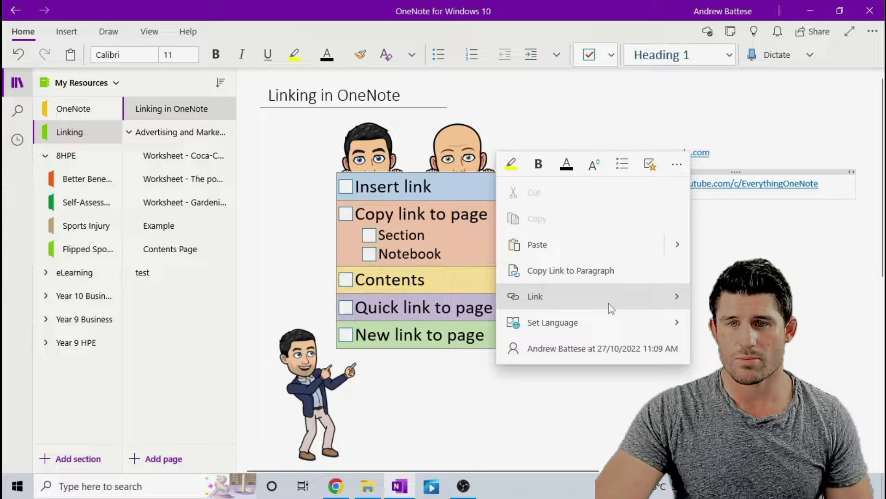
mouse_move(608, 303)
click(711, 349)
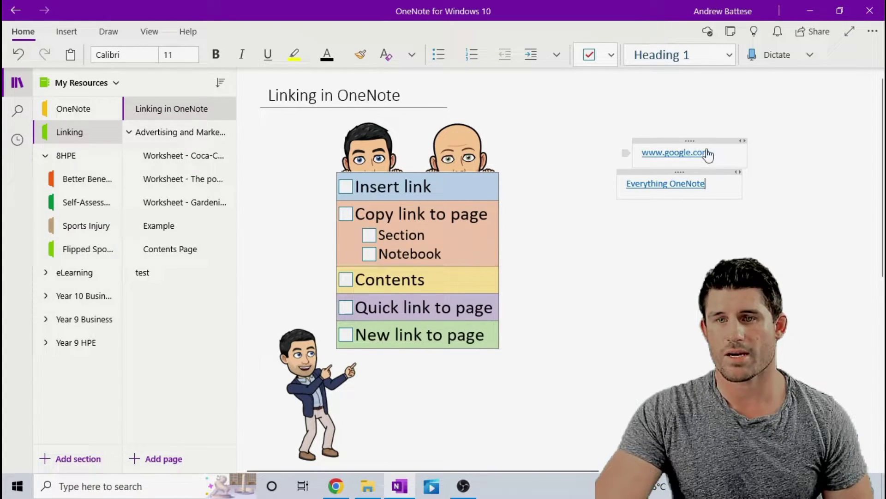
key(ctrl+z)
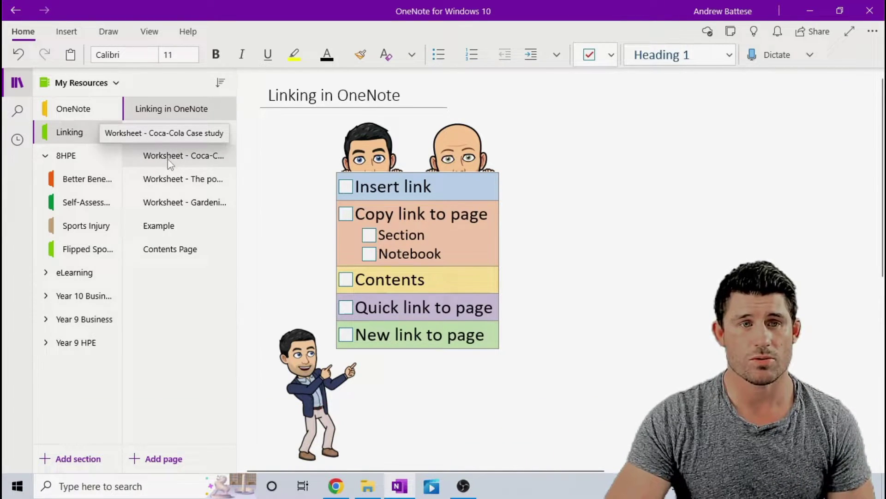
Paste a link to the 'Worksheet - The power of radio' page beside the checklist and test it.
right_click(171, 179)
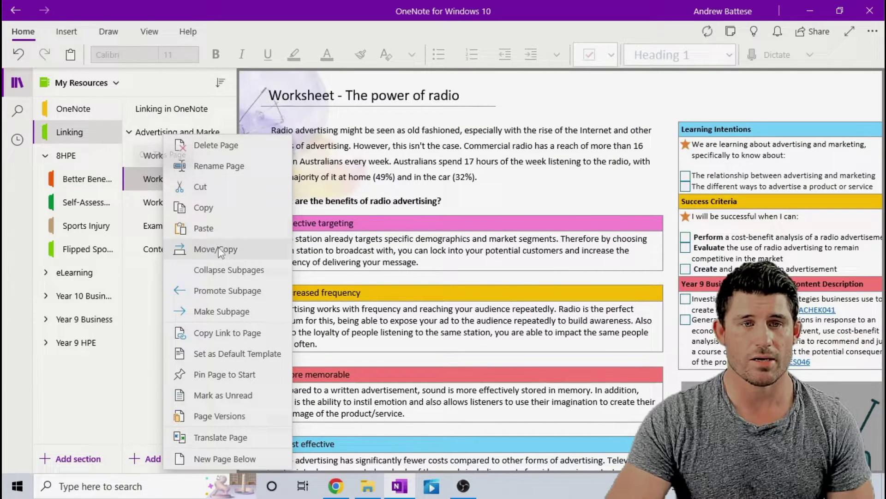
click(223, 333)
click(172, 109)
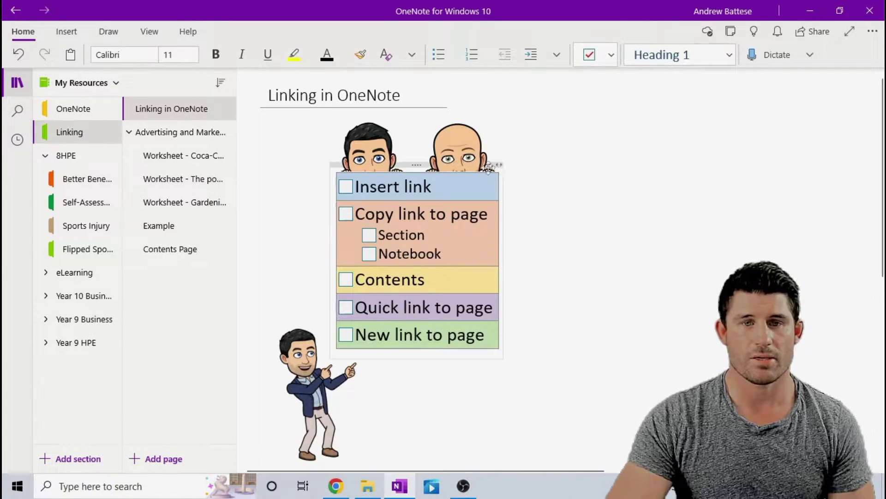
right_click(596, 175)
click(638, 233)
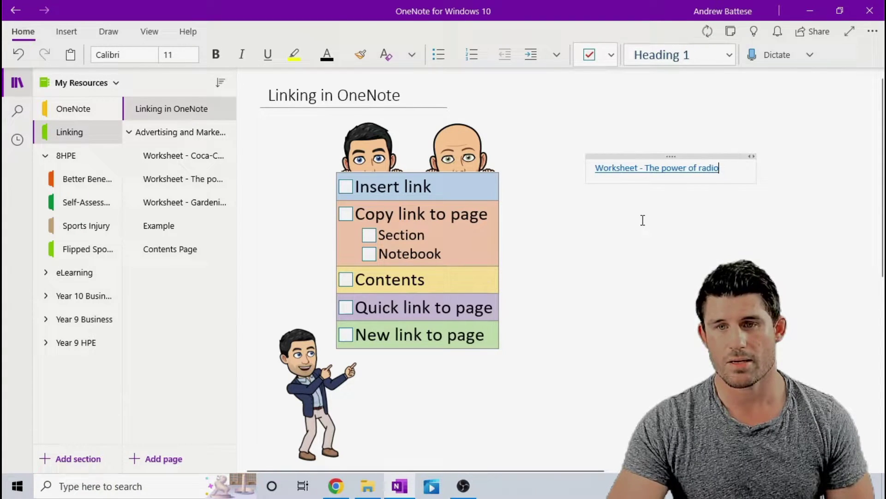
click(636, 173)
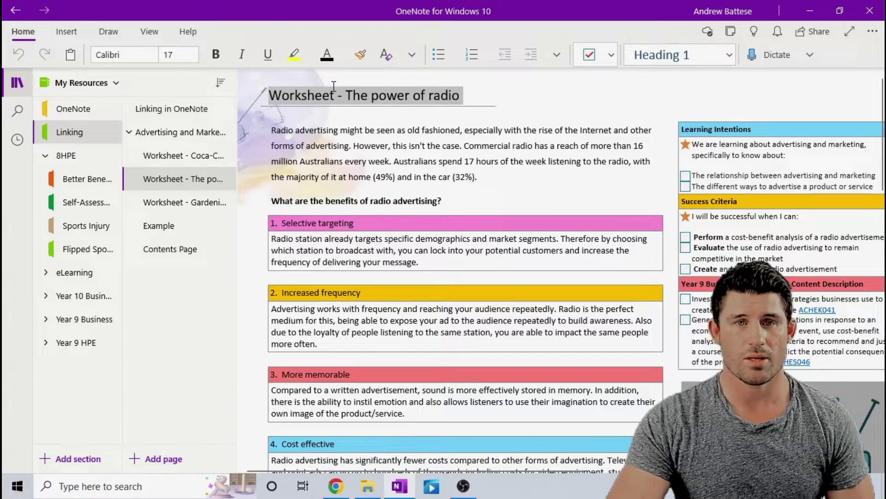
click(171, 109)
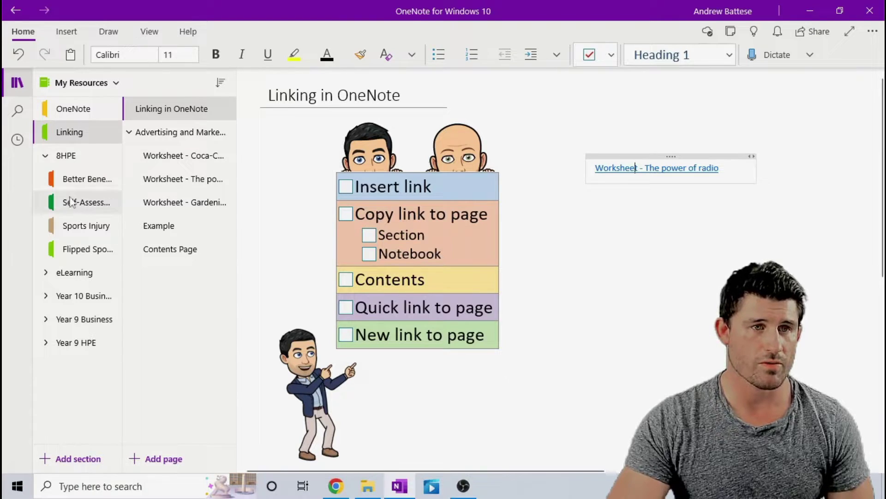
Copy a link to the OneNote section and paste it below the radio worksheet link.
right_click(65, 111)
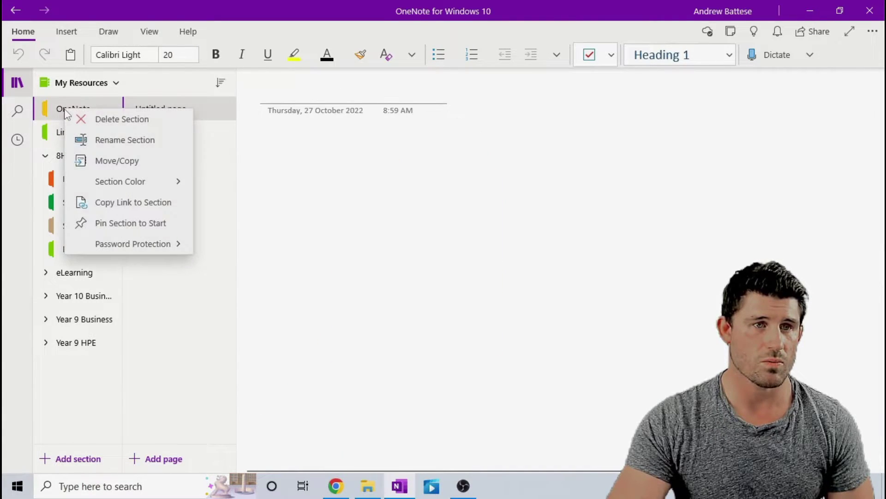
click(120, 203)
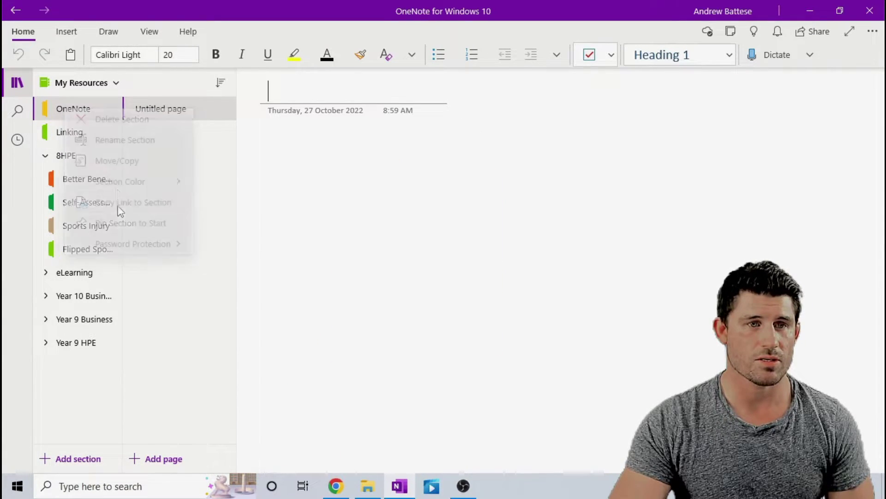
click(69, 132)
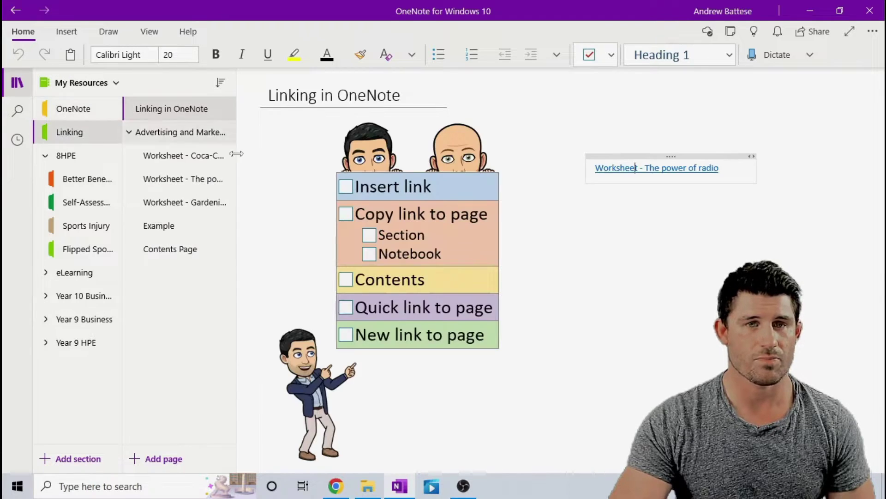
right_click(629, 215)
click(645, 277)
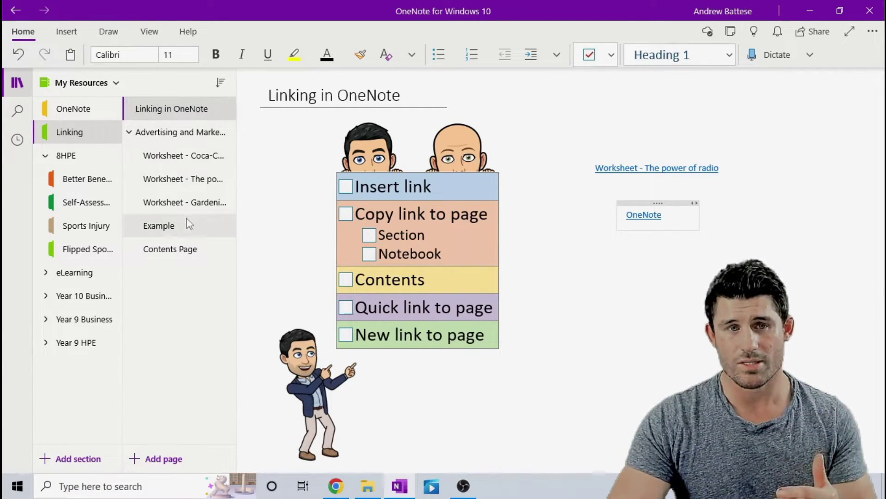
click(175, 251)
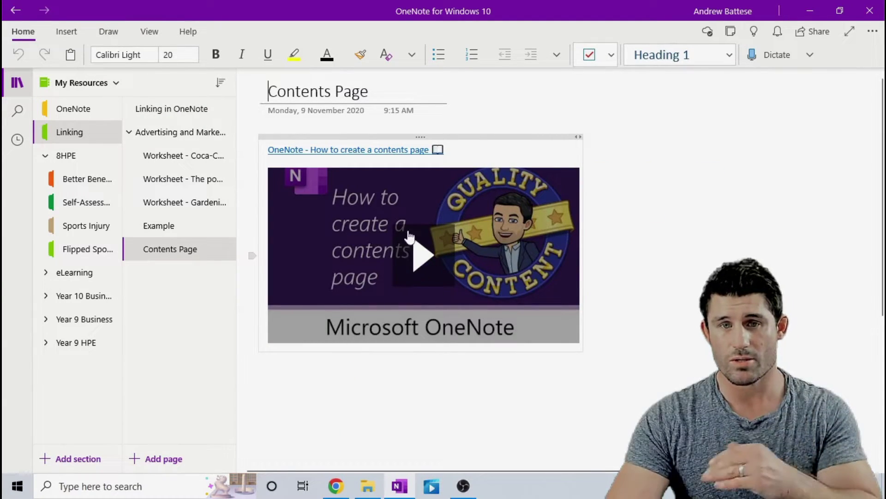
click(151, 114)
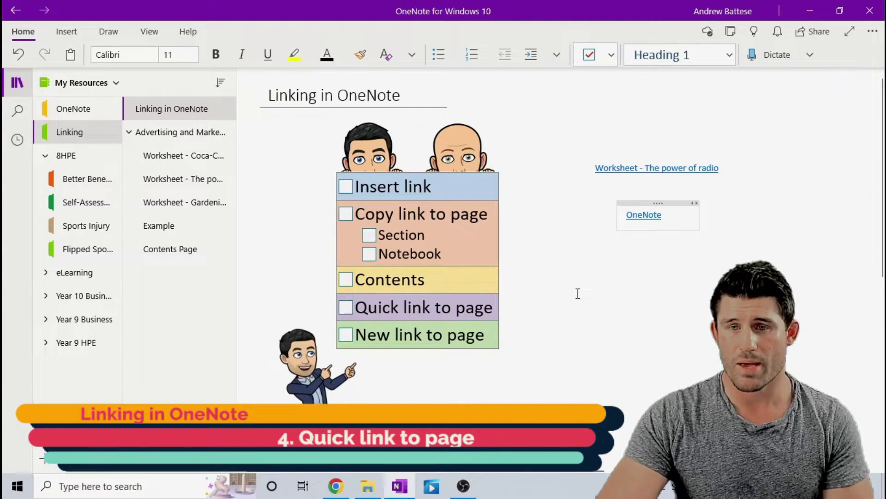
Type [[example]] below the OneNote link, follow it to the Example page, and come back.
click(603, 298)
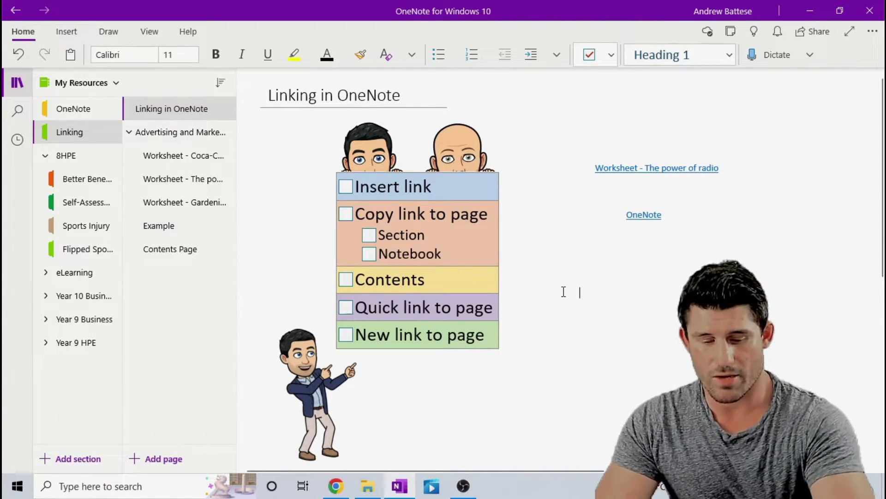
text([[ex)
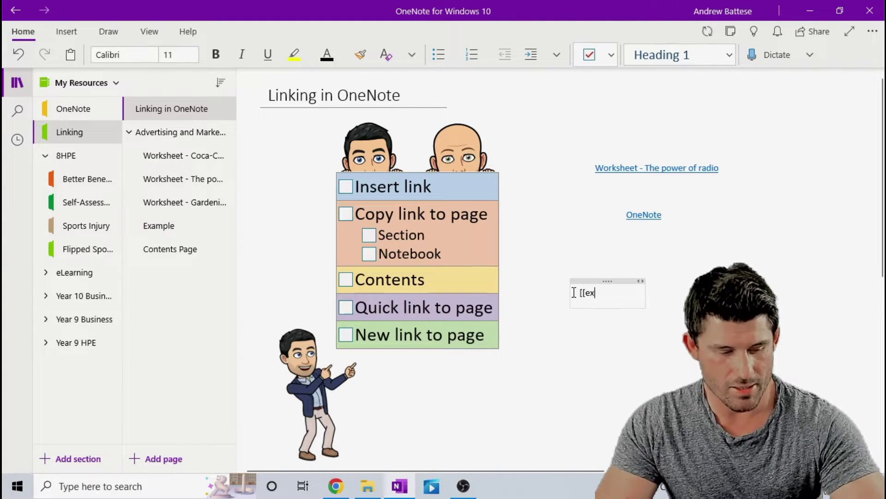
text(ample)
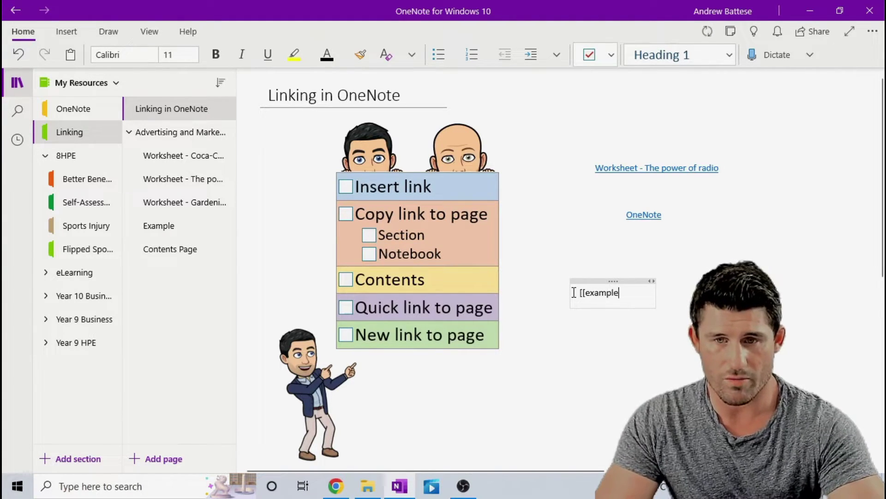
text(]])
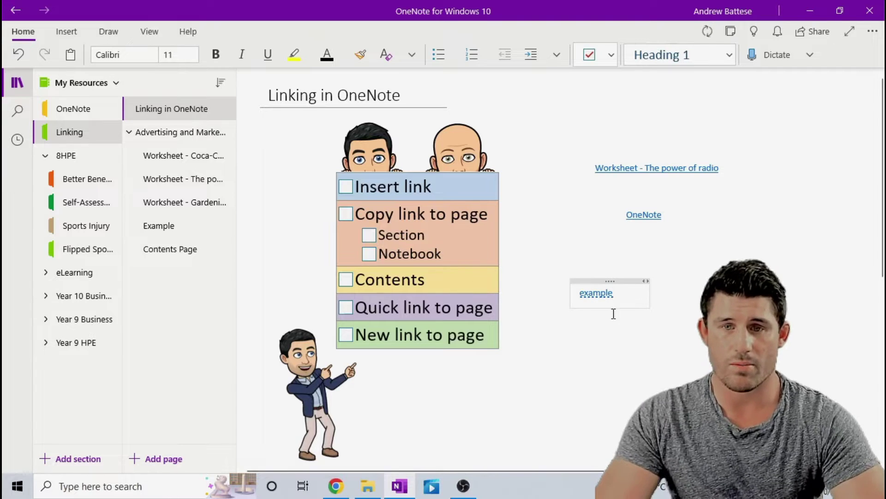
click(595, 294)
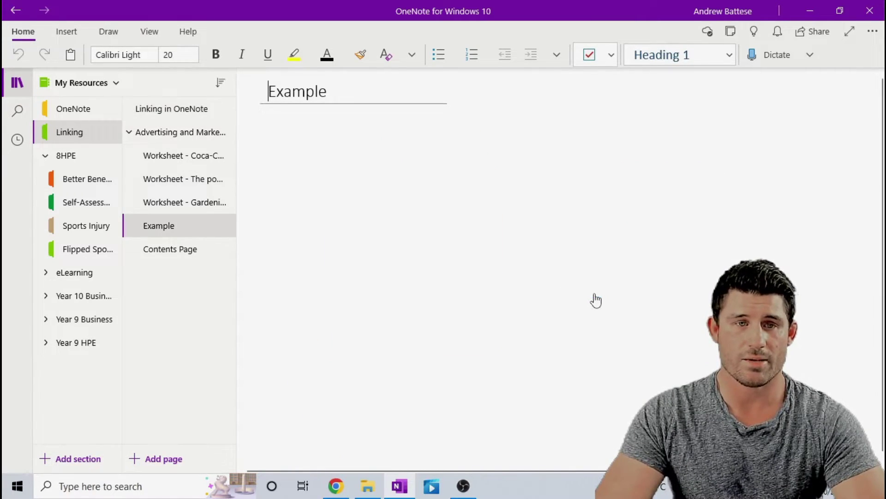
click(167, 118)
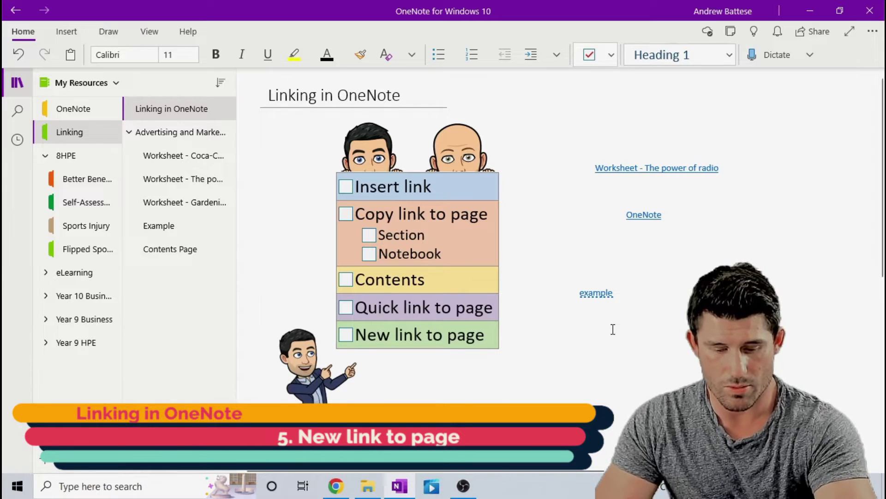
Type [[test]] in a new note below the example link to create the test page.
click(614, 329)
text([[t)
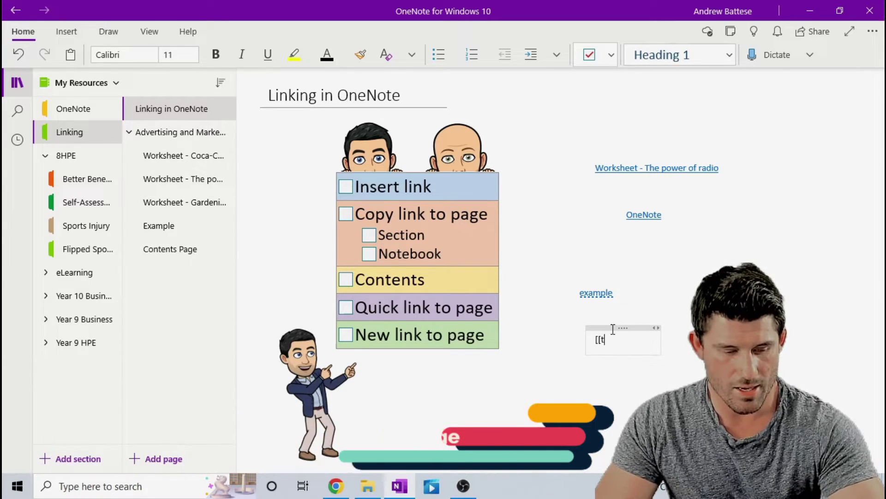
text(est)
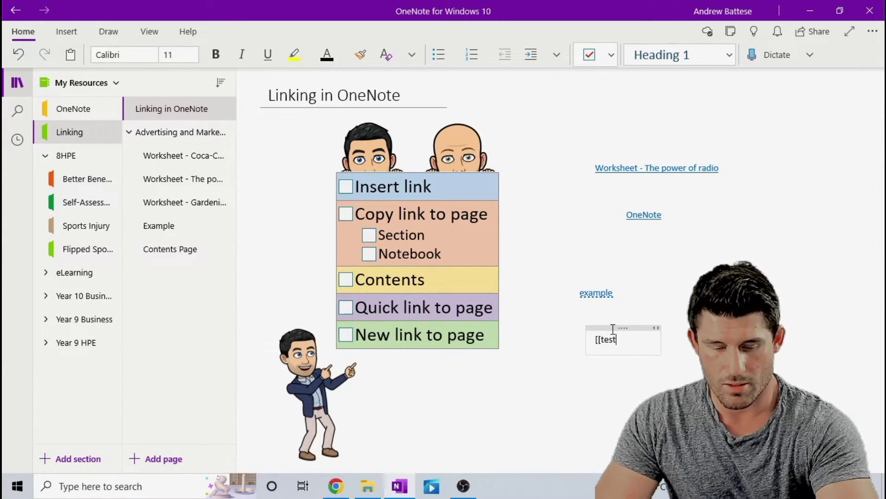
text(]])
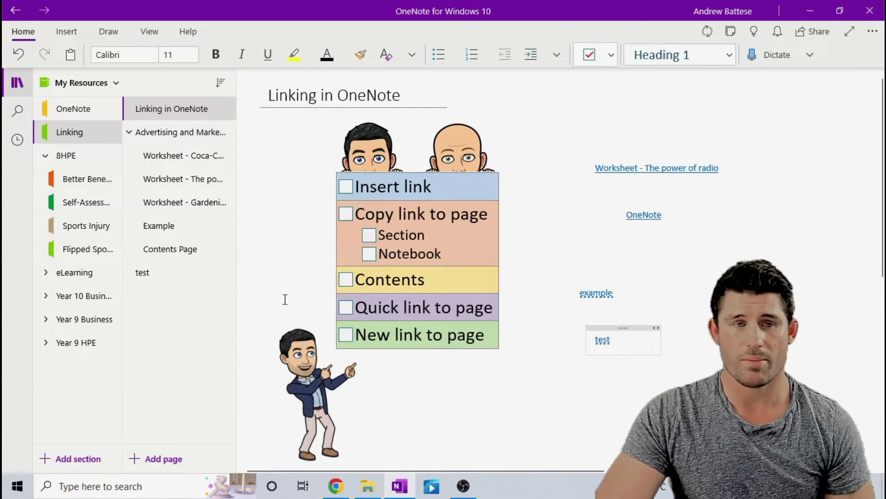